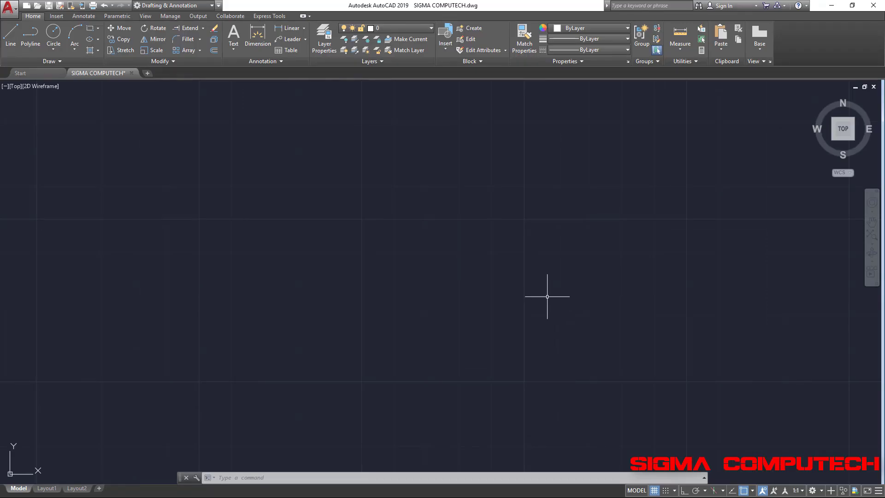
Start a line with its first point near the centre of the canvas
{"action": "left_click", "coordinate": [10, 37]}
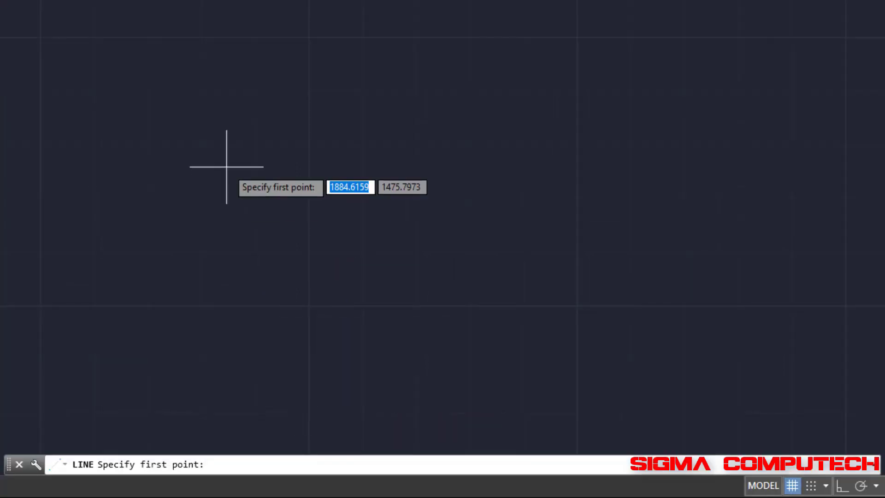
{"action": "left_click", "coordinate": [312, 297]}
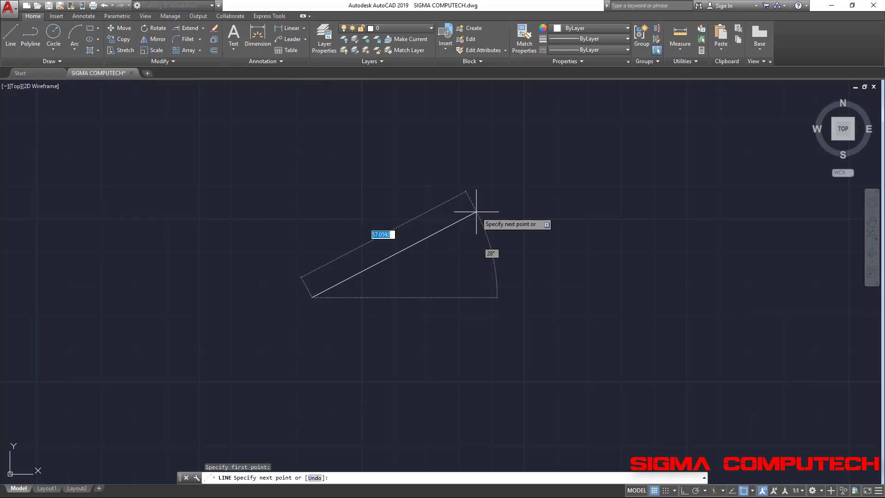
Draw the first zigzag outline rising right, sweeping down-left and back along the bottom
{"action": "left_click", "coordinate": [476, 212]}
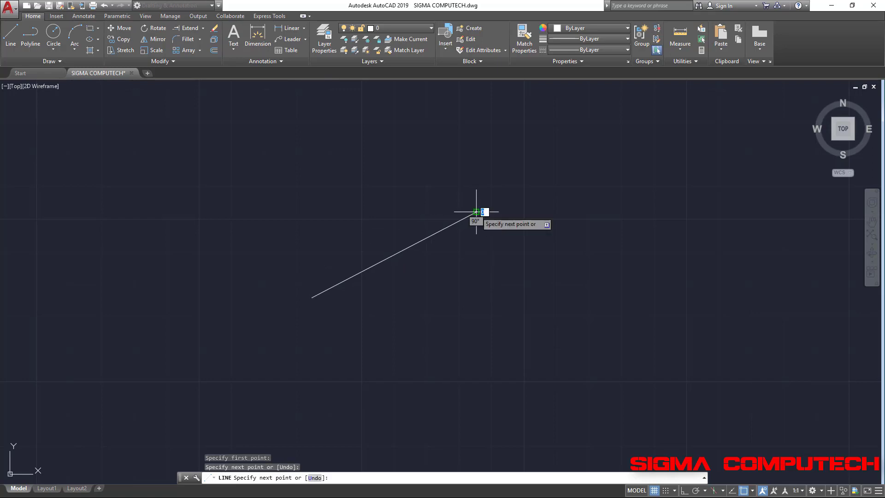
{"action": "left_click", "coordinate": [413, 157]}
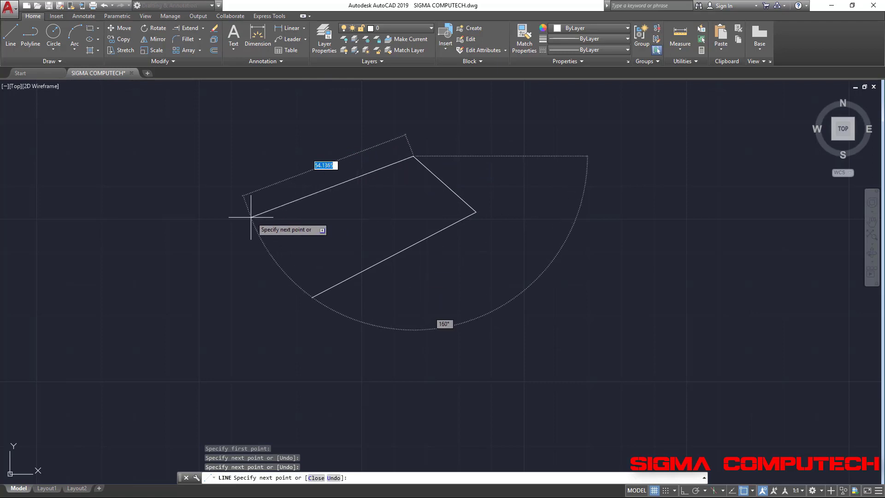
{"action": "left_click", "coordinate": [248, 217]}
{"action": "left_click", "coordinate": [209, 303]}
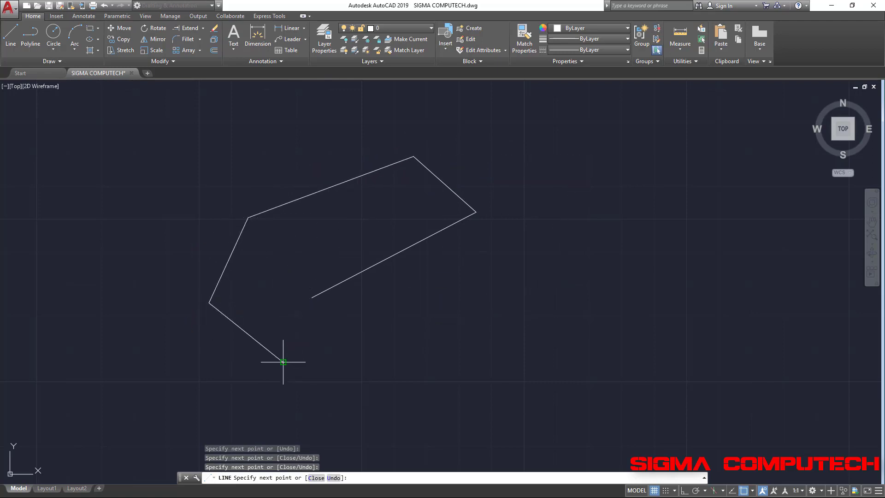
{"action": "left_click", "coordinate": [283, 362]}
{"action": "left_click", "coordinate": [382, 340]}
{"action": "left_click", "coordinate": [426, 374]}
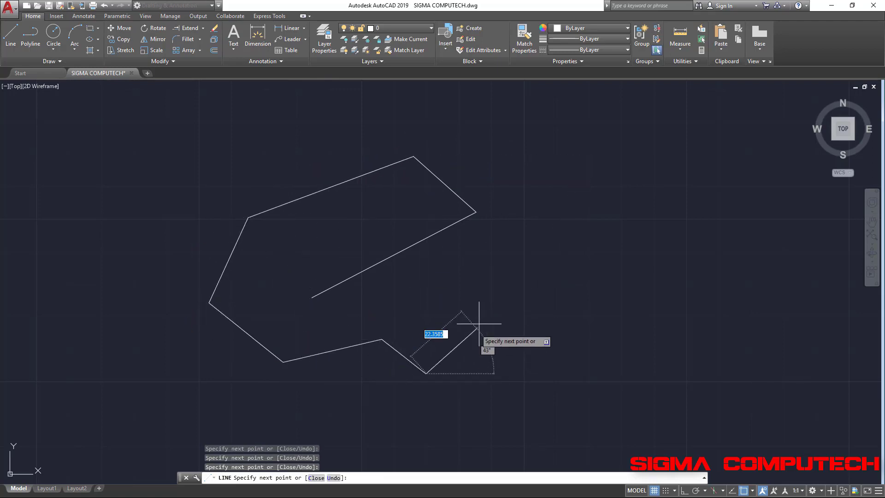
{"action": "left_click", "coordinate": [480, 319]}
{"action": "left_click", "coordinate": [449, 288]}
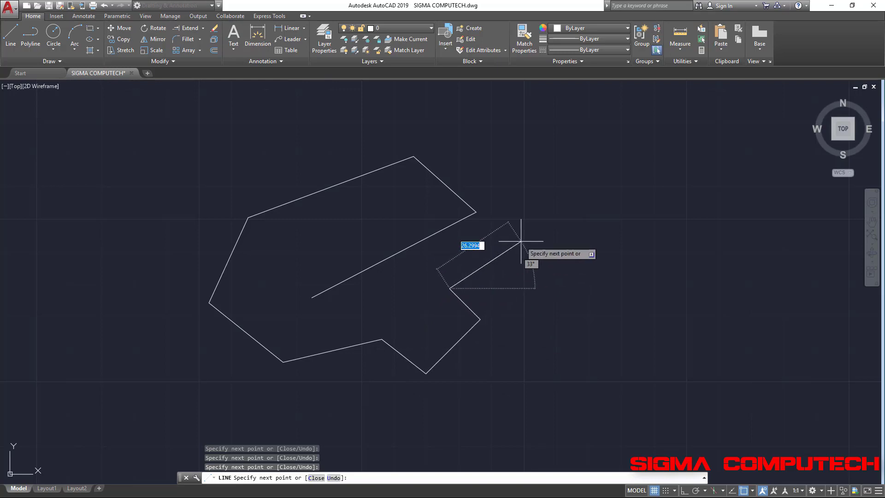
Add a second peak with segments down to the lower right, then end the line chain
{"action": "left_click", "coordinate": [519, 200]}
{"action": "left_click", "coordinate": [560, 274]}
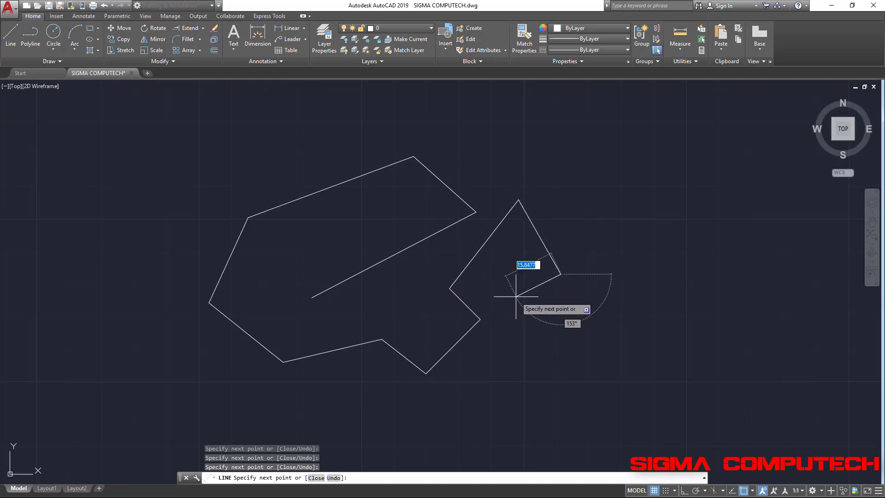
{"action": "left_click", "coordinate": [511, 302]}
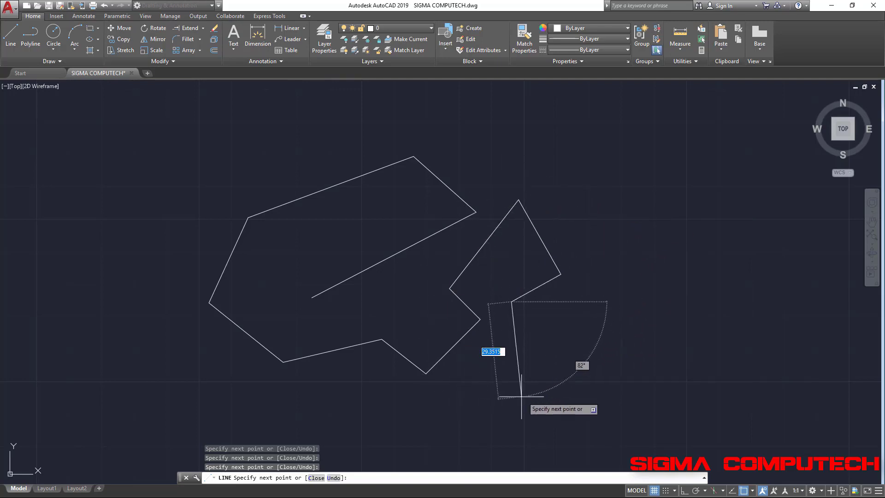
{"action": "left_click", "coordinate": [559, 387]}
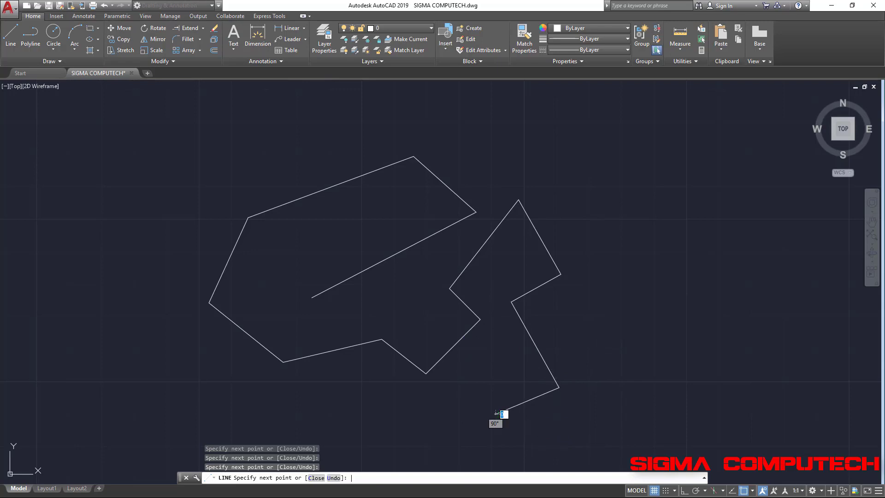
{"action": "key", "text": "Return"}
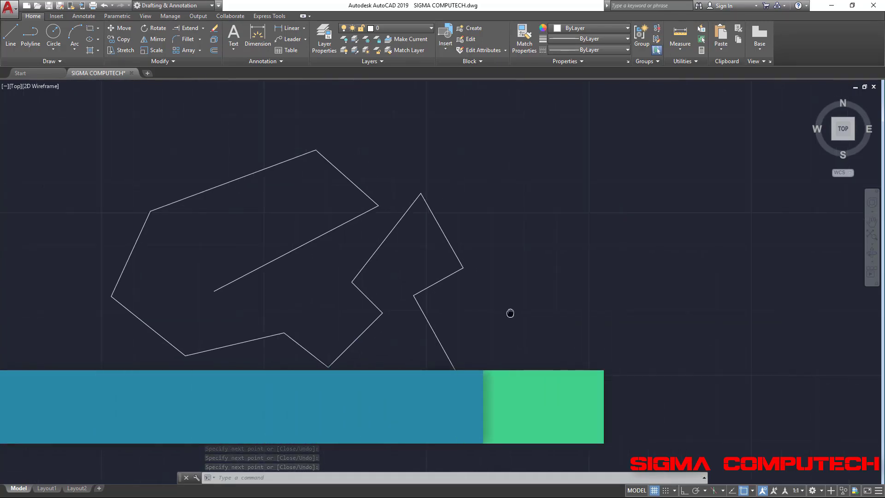
Pan the drawing left to clear the right side of the canvas for new lines
{"action": "middle_click_drag", "start_coordinate": [619, 319], "coordinate": [435, 310]}
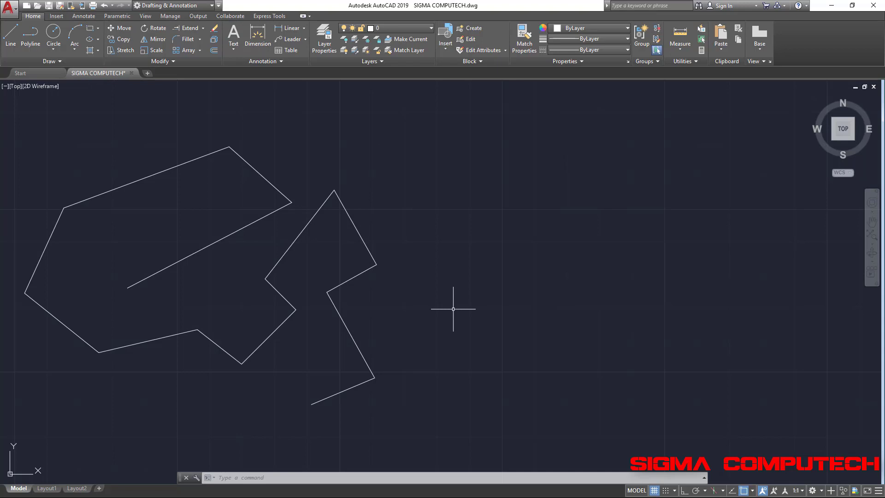
{"action": "left_click", "coordinate": [11, 35]}
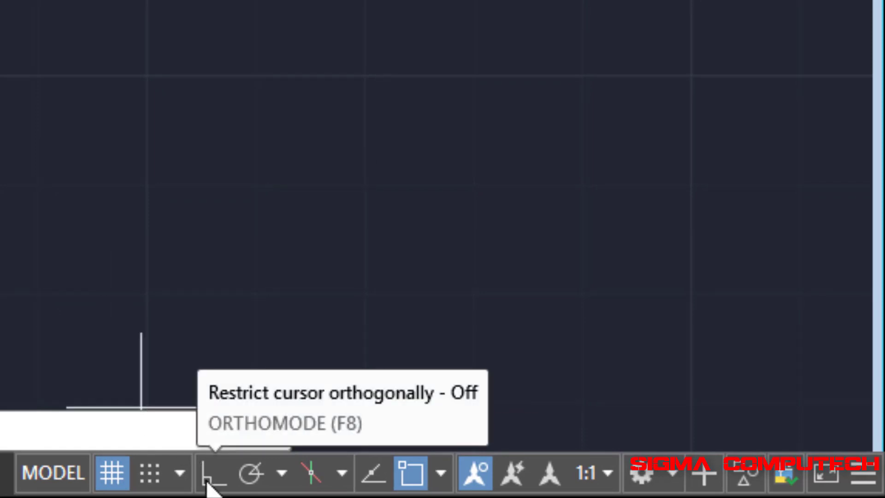
Turn Ortho mode on and start a new line with the L command
{"action": "left_click", "coordinate": [206, 479]}
{"action": "type", "text": "l"}
{"action": "key", "text": "Return"}
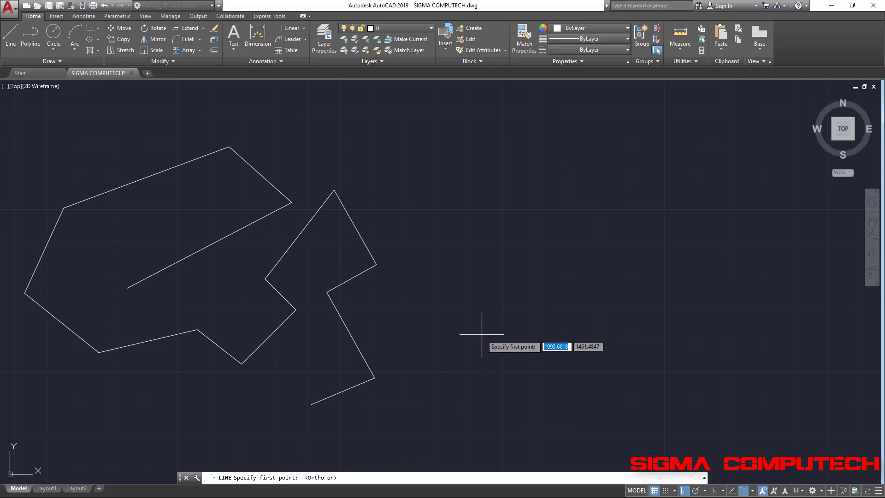
Draw a closed four-sided ortho rectangle right of the zigzag shapes and end the line
{"action": "left_click", "coordinate": [482, 334]}
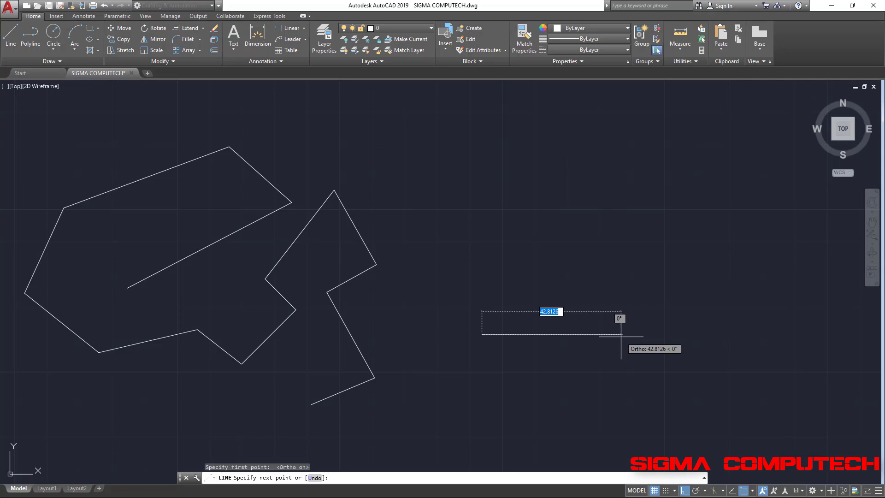
{"action": "left_click", "coordinate": [507, 250]}
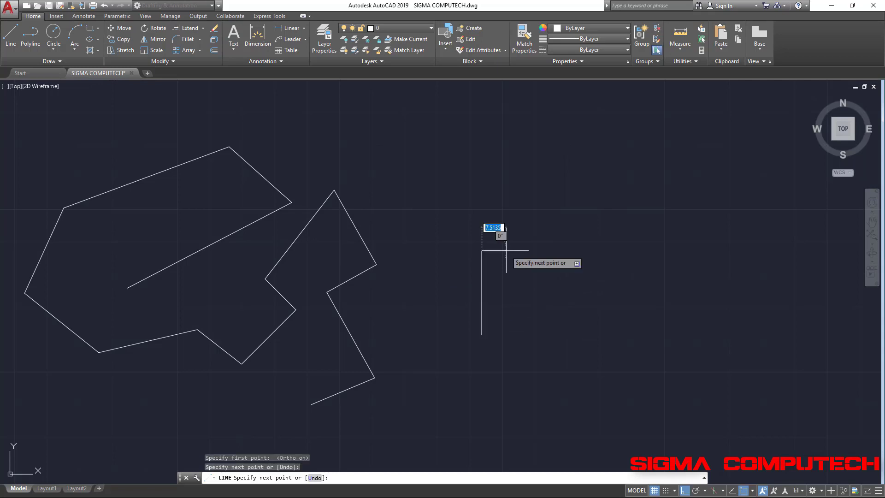
{"action": "left_click", "coordinate": [623, 251]}
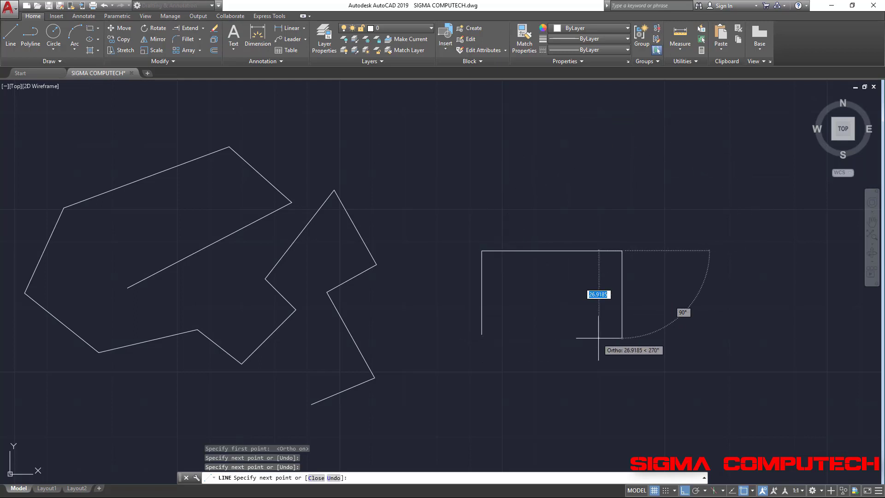
{"action": "left_click", "coordinate": [620, 336]}
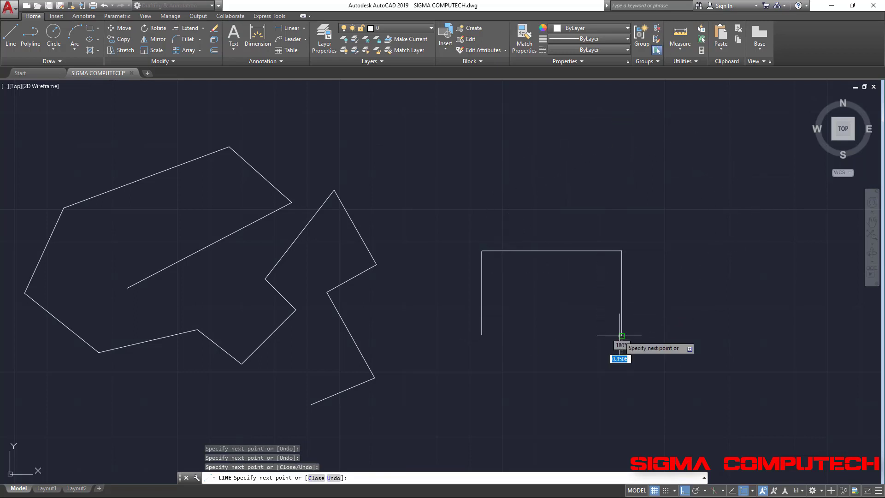
{"action": "left_click", "coordinate": [482, 335]}
{"action": "key", "text": "Return"}
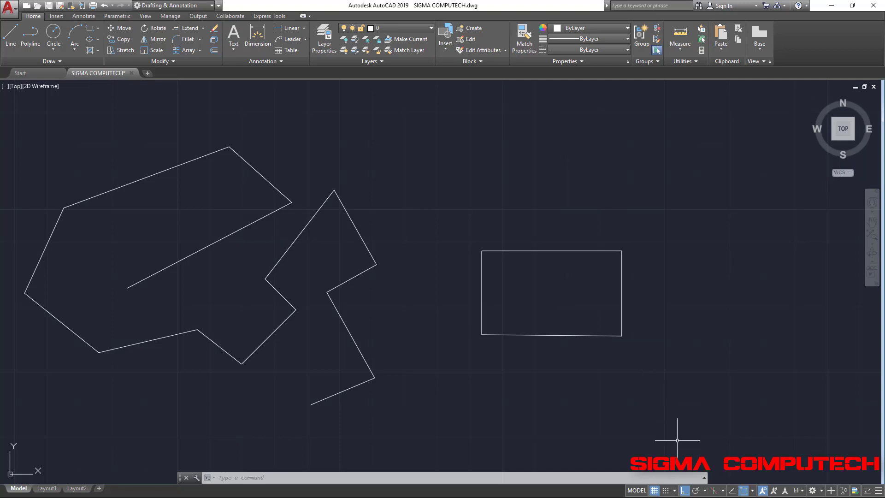
Turn Ortho mode off and start another line
{"action": "left_click", "coordinate": [685, 491]}
{"action": "left_click", "coordinate": [10, 36]}
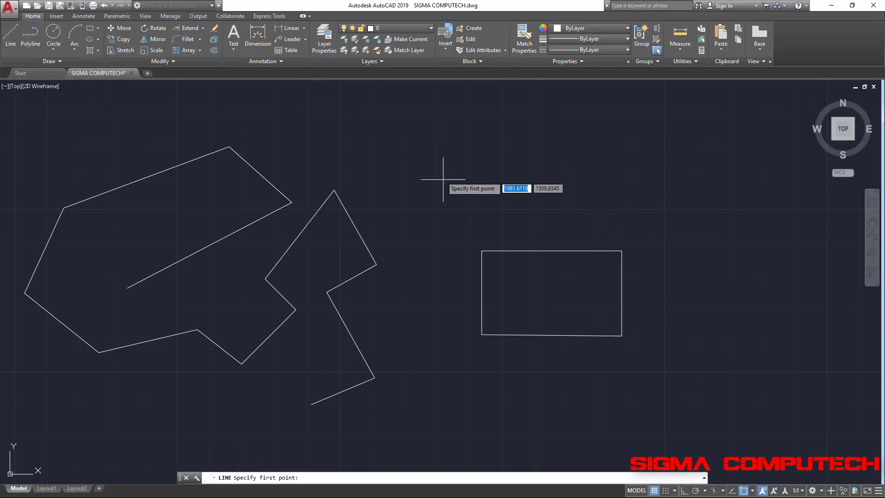
Draw a free-angle zigzag with two peaks above the rectangle, running back to the left
{"action": "left_click", "coordinate": [452, 212]}
{"action": "left_click", "coordinate": [542, 164]}
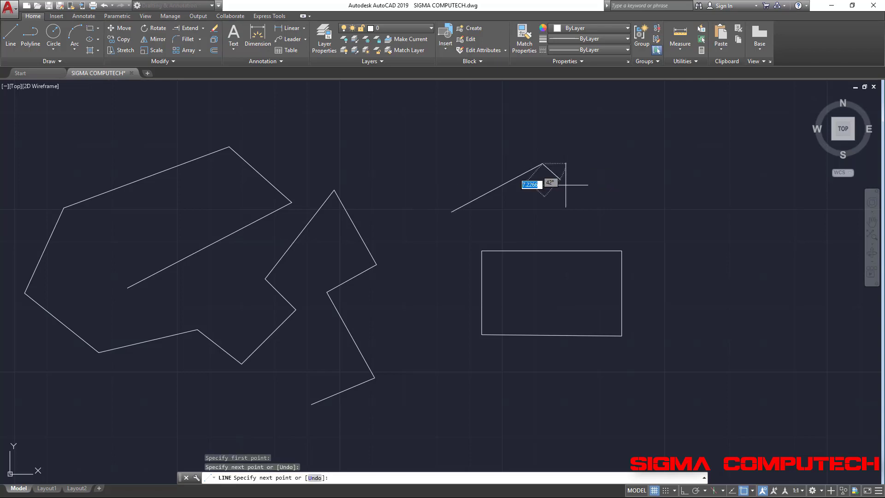
{"action": "left_click", "coordinate": [582, 205]}
{"action": "left_click", "coordinate": [635, 162]}
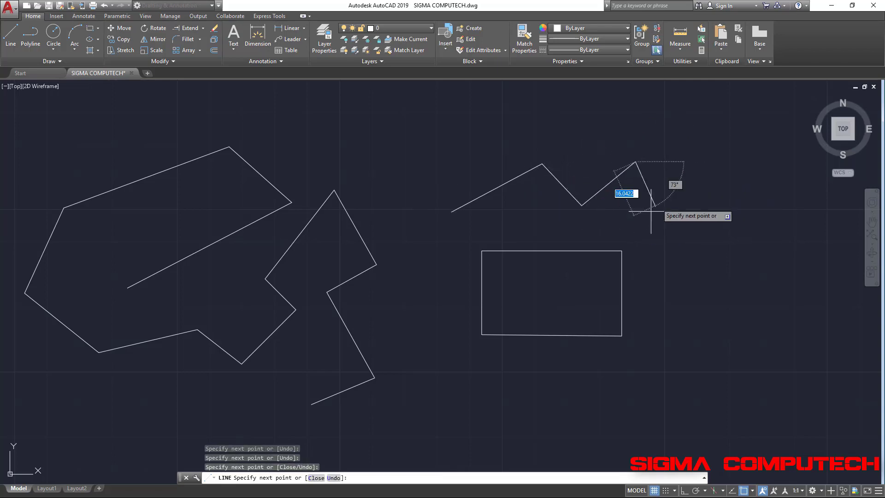
{"action": "left_click", "coordinate": [671, 231]}
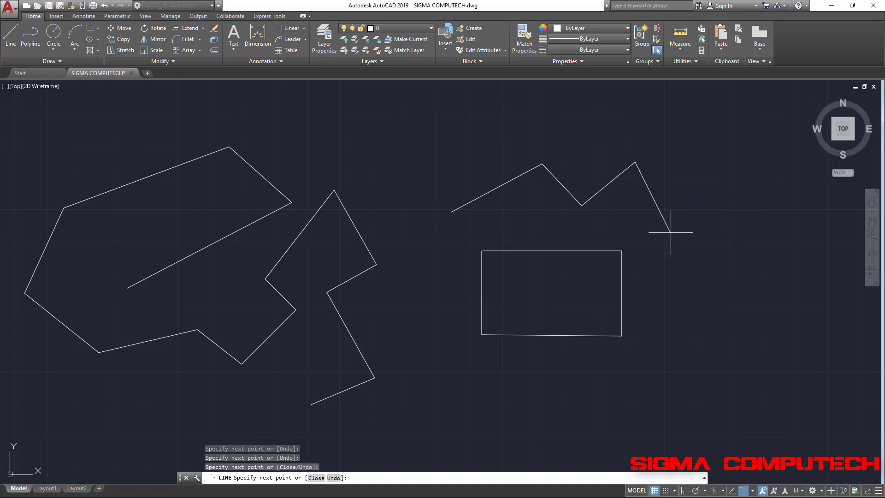
{"action": "left_click", "coordinate": [535, 213]}
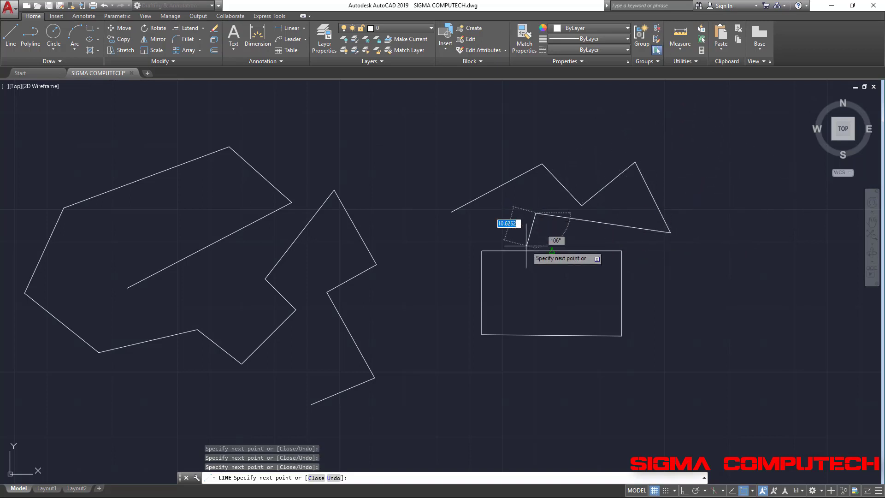
{"action": "left_click", "coordinate": [404, 198]}
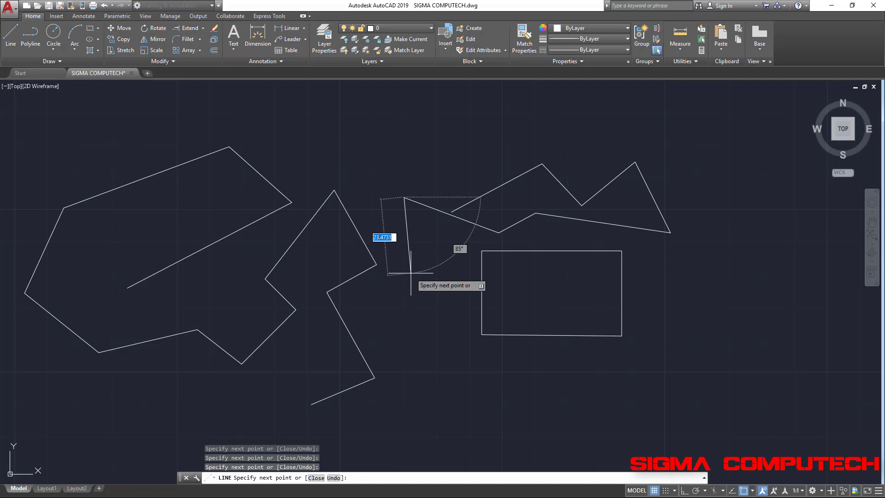
With Ortho on (F8), wrap the line around the rectangle up toward the zigzag and finish
{"action": "key", "text": "F8"}
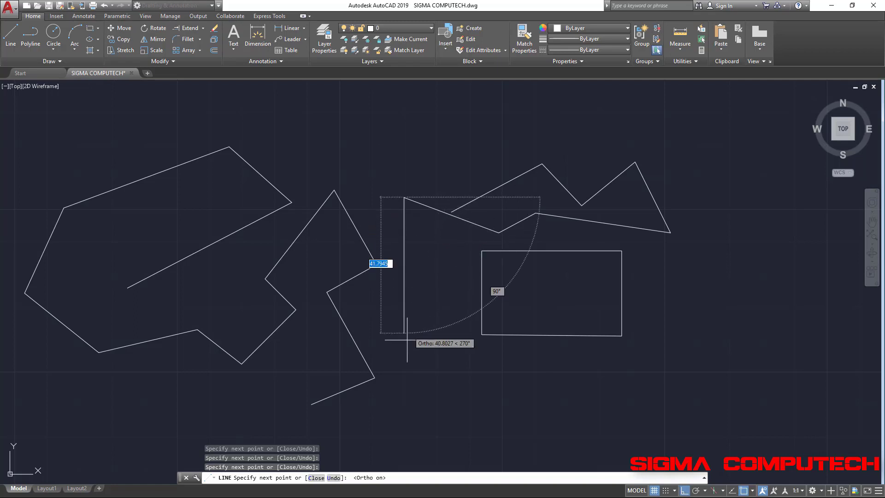
{"action": "left_click", "coordinate": [403, 388]}
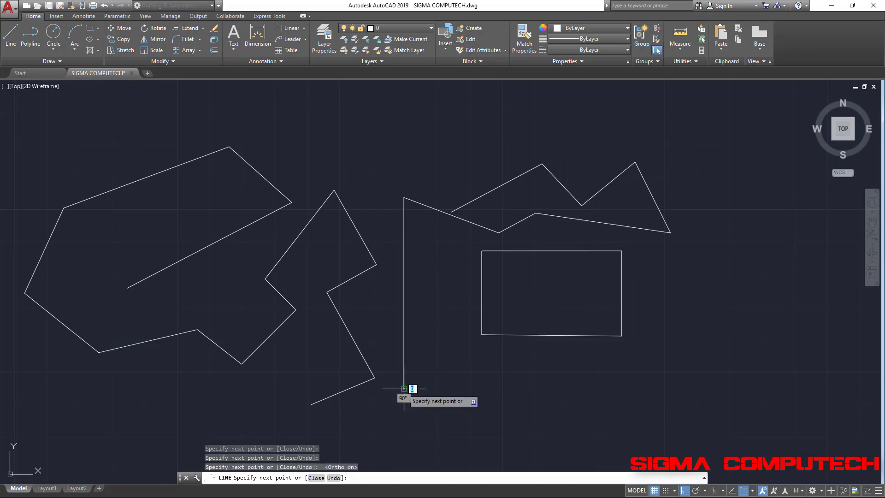
{"action": "left_click", "coordinate": [638, 389]}
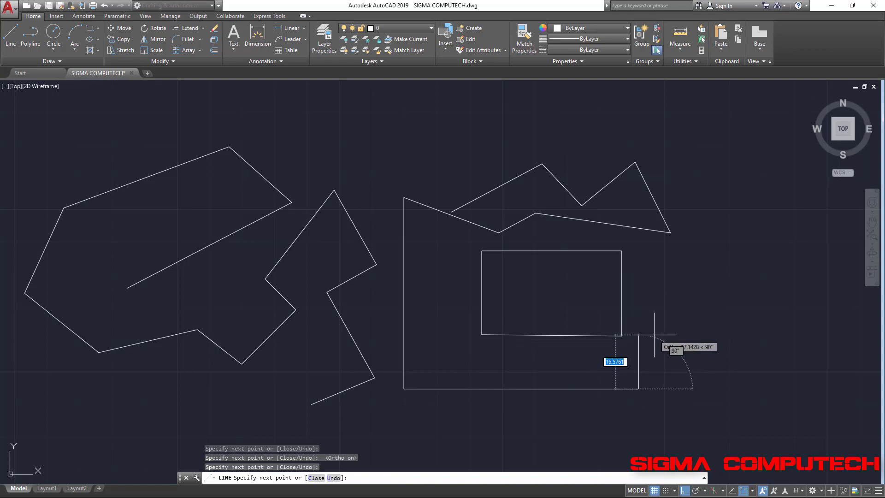
{"action": "left_click", "coordinate": [648, 260]}
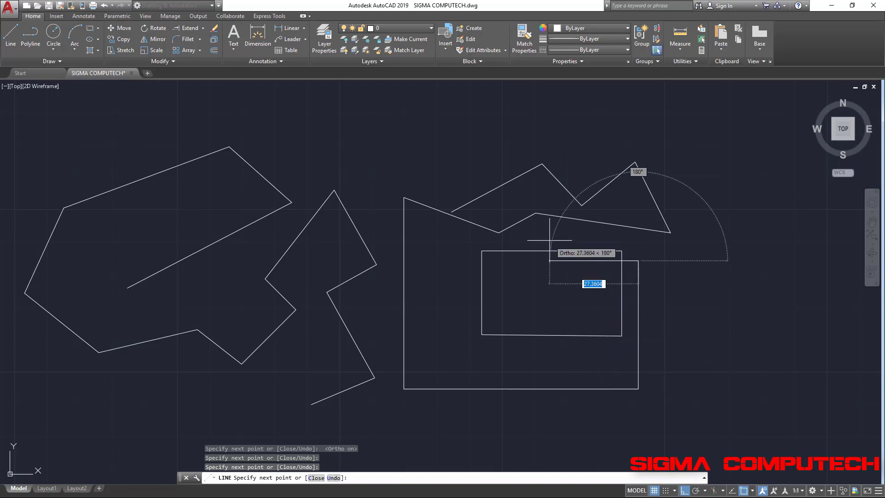
{"action": "left_click", "coordinate": [449, 270]}
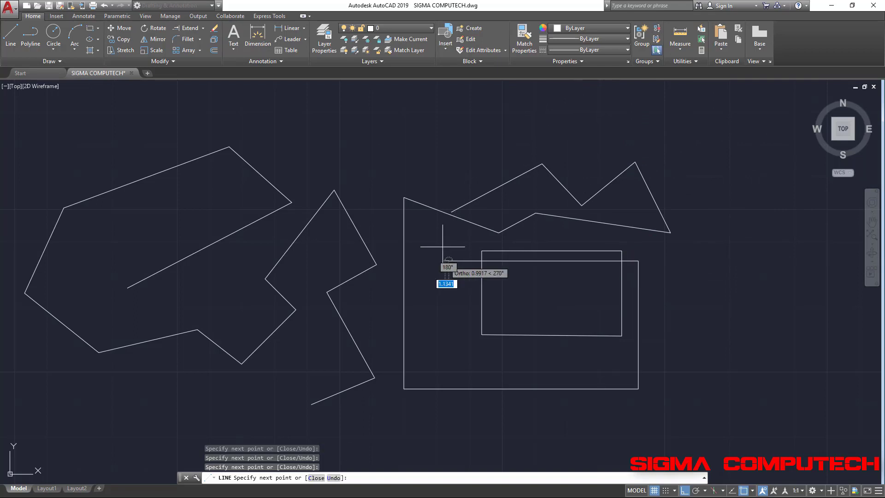
{"action": "left_click", "coordinate": [444, 167]}
{"action": "key", "text": "Return"}
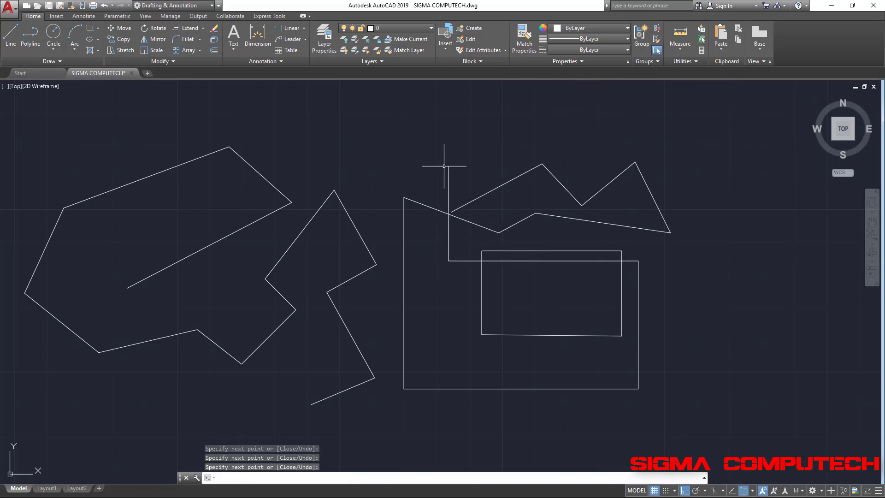
Window-select all 30 line objects and delete them
{"action": "left_click", "coordinate": [693, 133]}
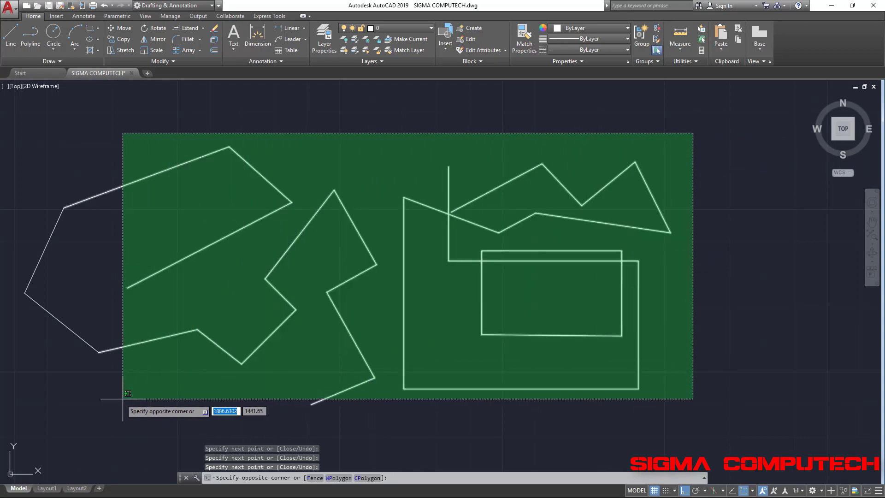
{"action": "left_click", "coordinate": [34, 404]}
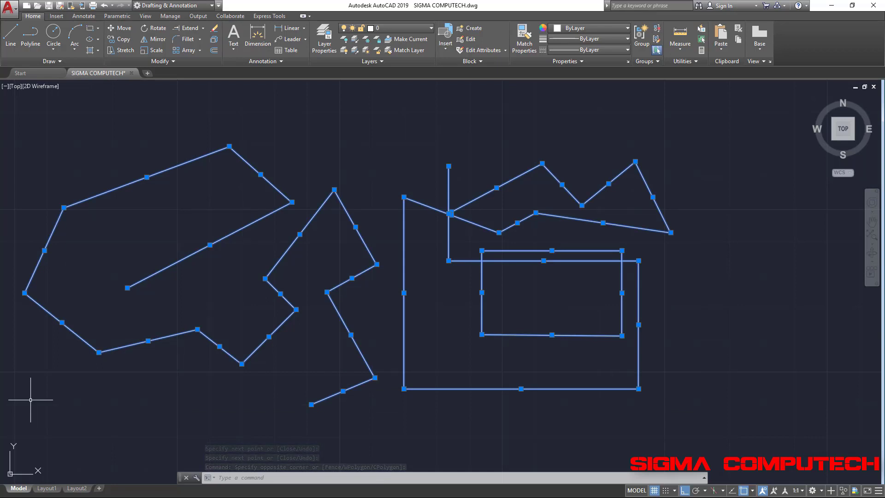
{"action": "key", "text": "Delete"}
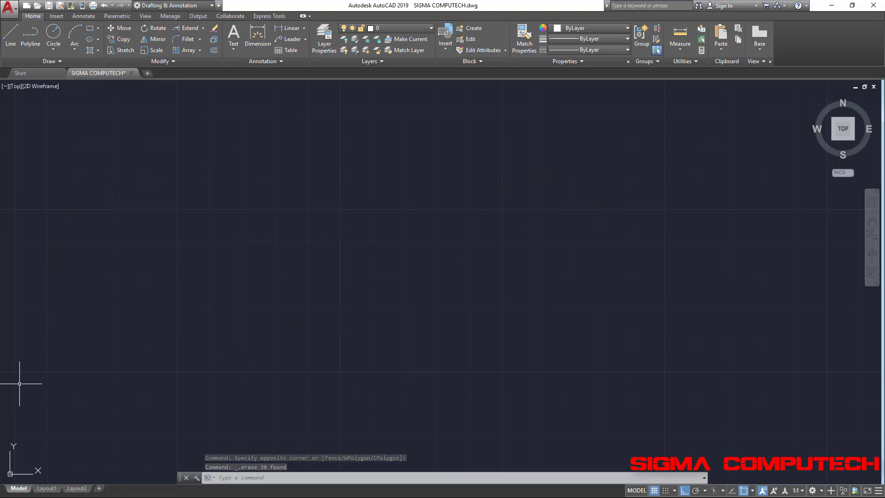
Start a line on the empty canvas with its first segment length locked at 65
{"action": "left_click", "coordinate": [11, 36]}
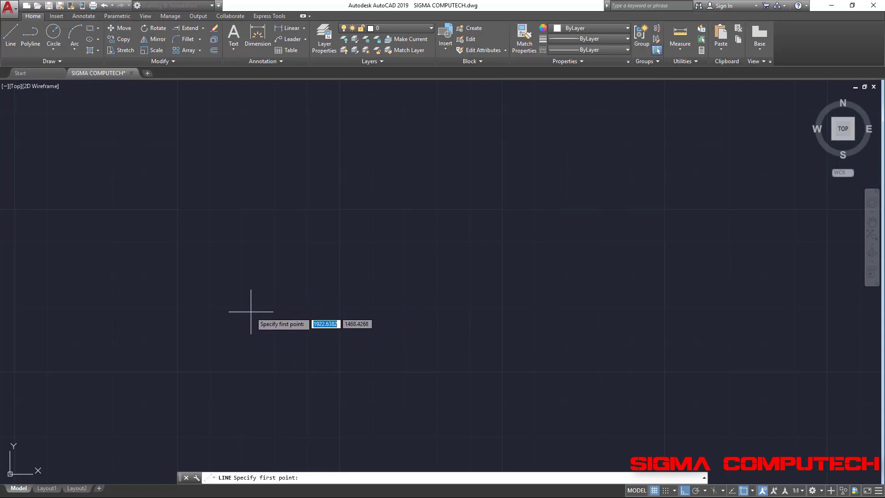
{"action": "left_click", "coordinate": [235, 306]}
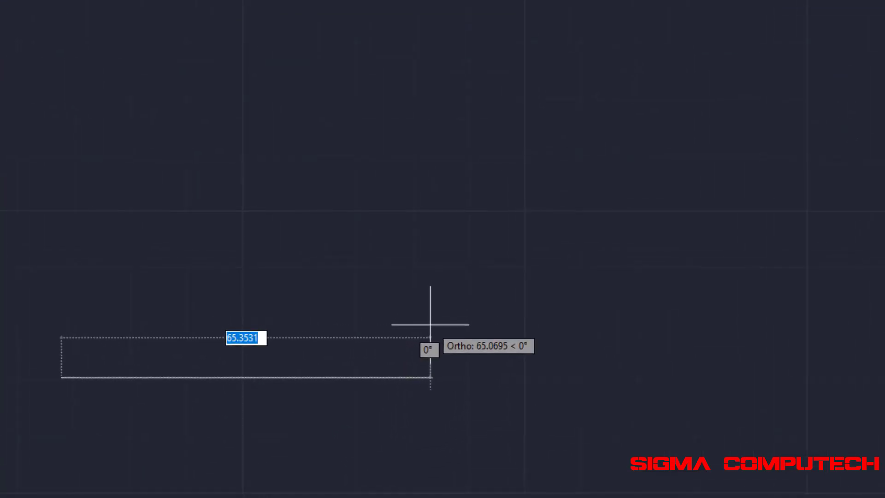
{"action": "type", "text": "65"}
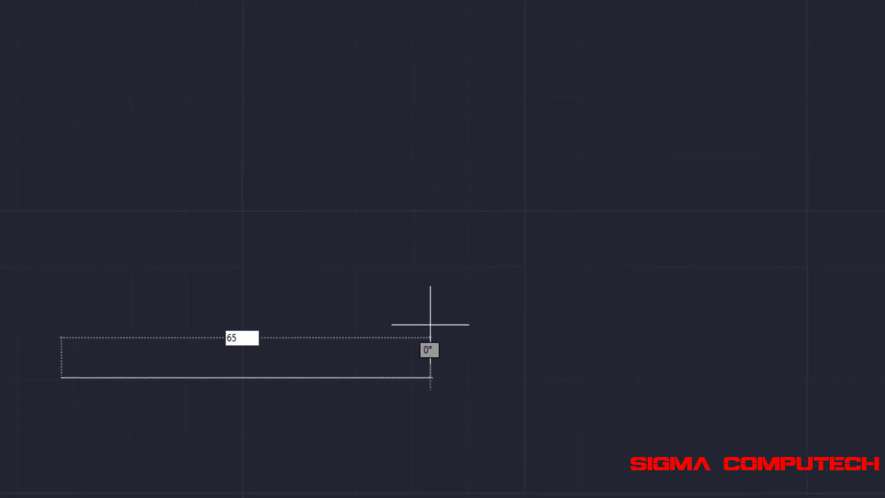
{"action": "key", "text": "Tab"}
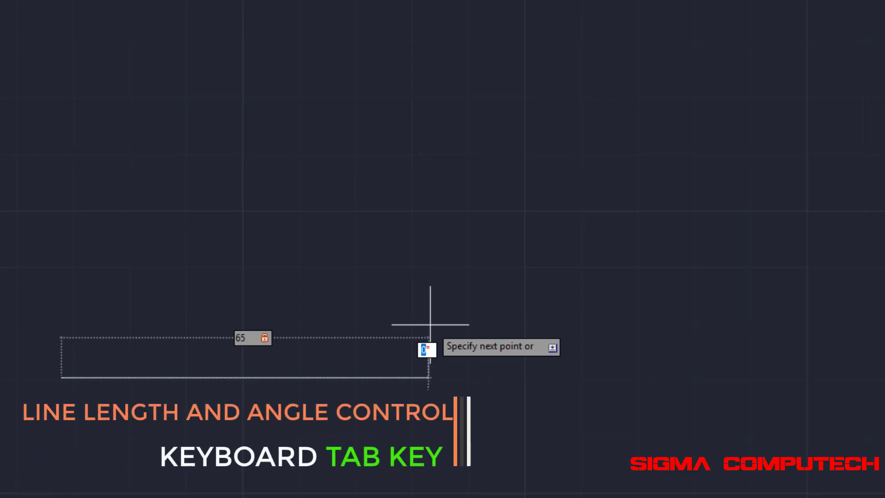
Lock the 65-length line's angle at 45 degrees
{"action": "type", "text": "4"}
{"action": "type", "text": "5"}
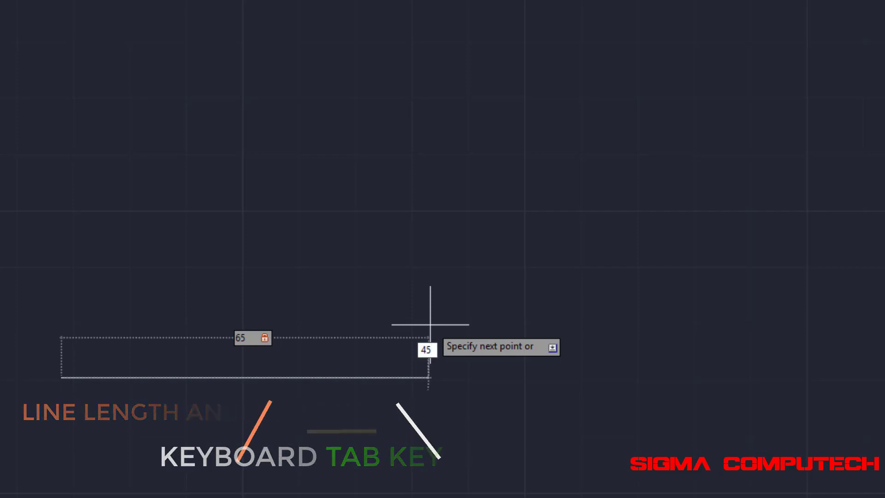
{"action": "key", "text": "Tab"}
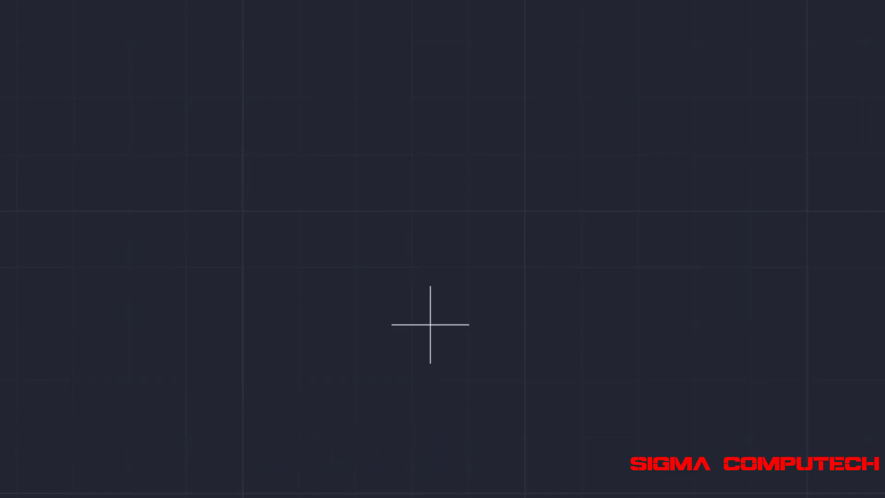
Change the angle to 35 degrees, place the 65-unit line, and end LINE
{"action": "key", "text": "Tab"}
{"action": "type", "text": "3"}
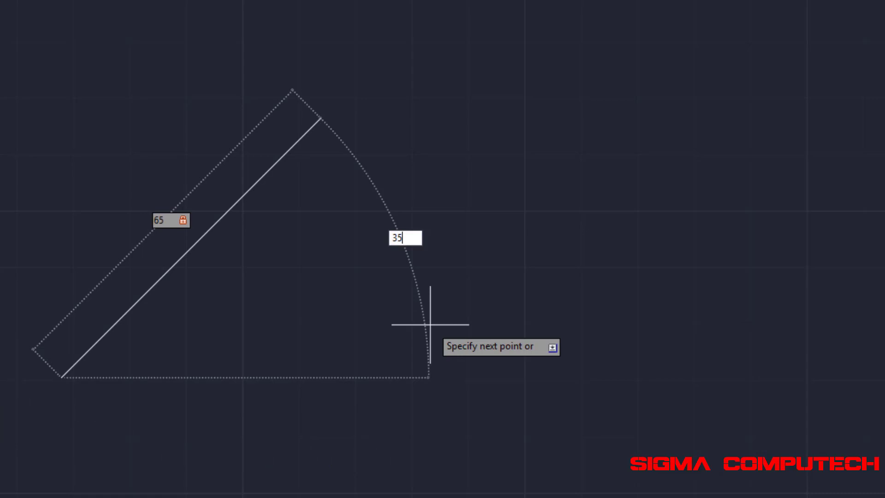
{"action": "type", "text": "5"}
{"action": "key", "text": "Return"}
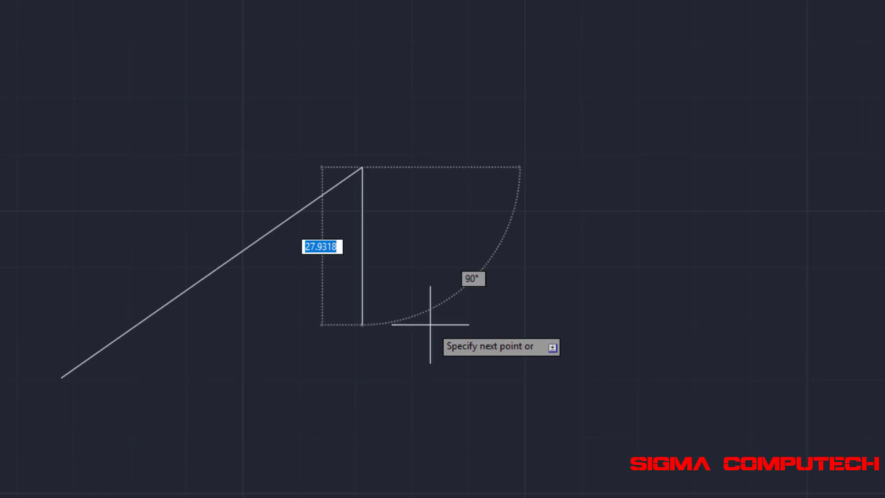
{"action": "key", "text": "Escape"}
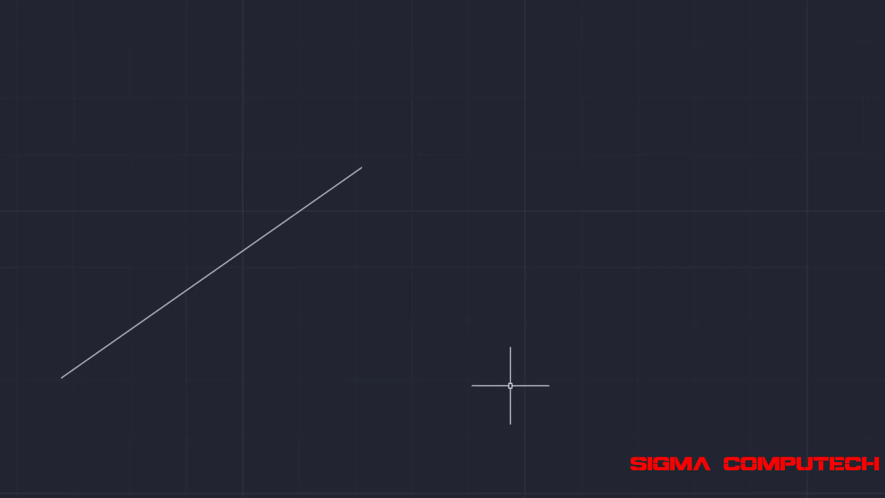
Starting at the diagonal's upper end, draw a horizontal segment right, then a vertical segment down
{"action": "type", "text": "l"}
{"action": "key", "text": "Return"}
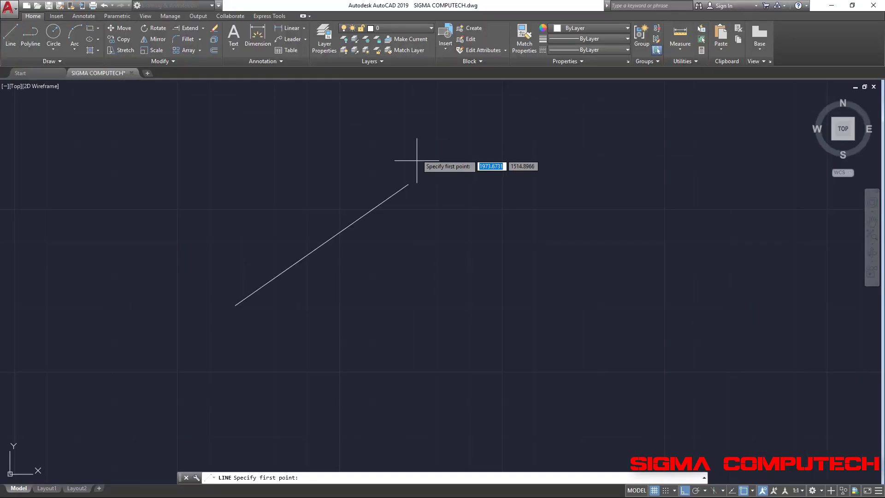
{"action": "key", "text": "Escape"}
{"action": "type", "text": "l"}
{"action": "key", "text": "Return"}
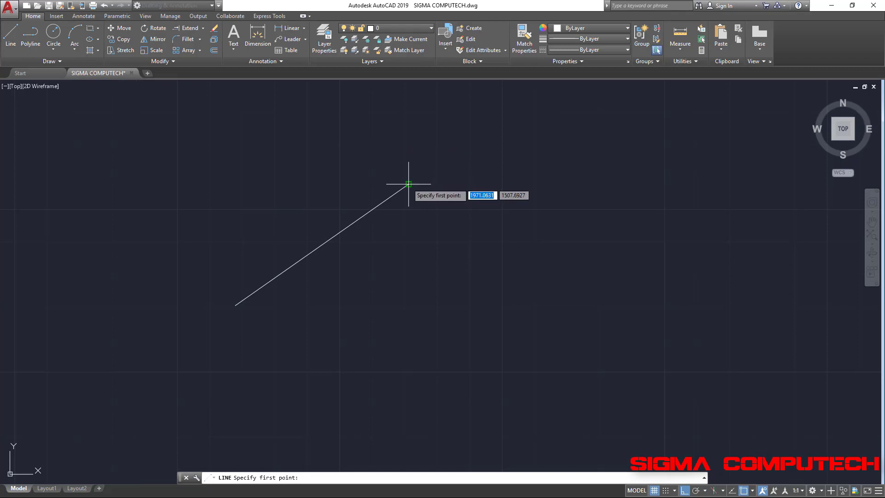
{"action": "left_click", "coordinate": [409, 185]}
{"action": "left_click", "coordinate": [627, 201]}
{"action": "left_click", "coordinate": [626, 308]}
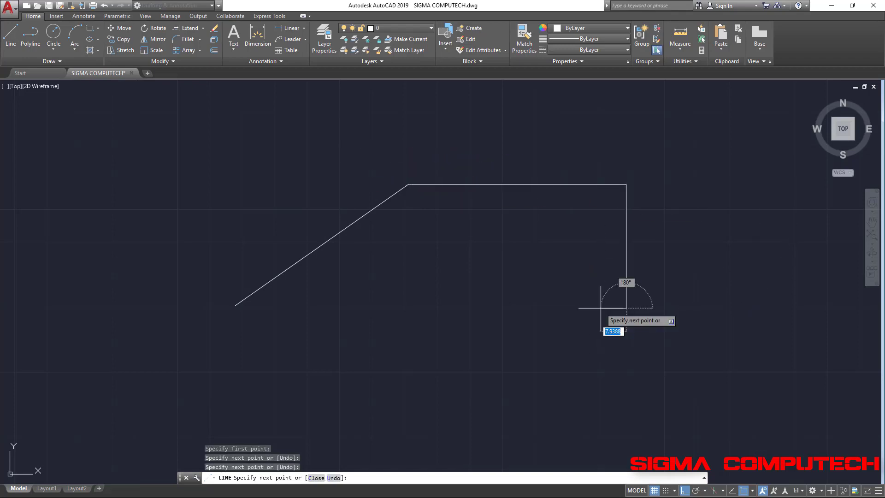
{"action": "key", "text": "Return"}
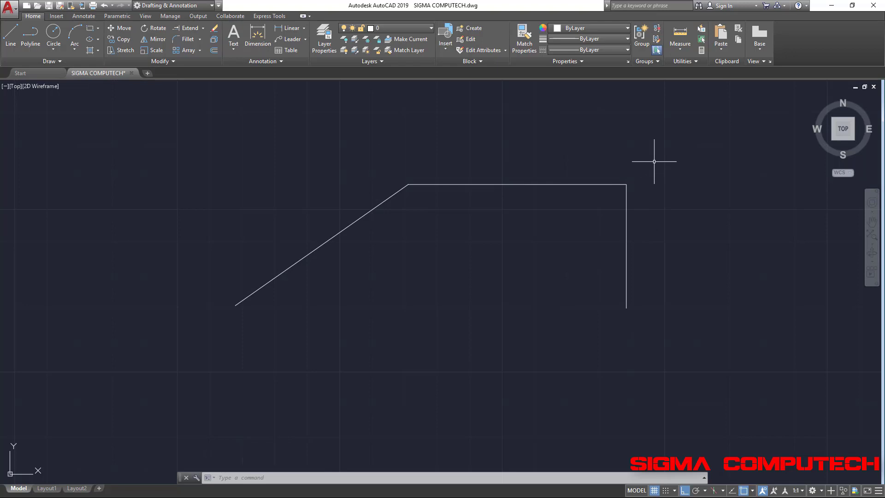
Delete the right-angled path and the diagonal line, then switch Ortho mode on
{"action": "left_click", "coordinate": [654, 162]}
{"action": "left_click", "coordinate": [526, 278]}
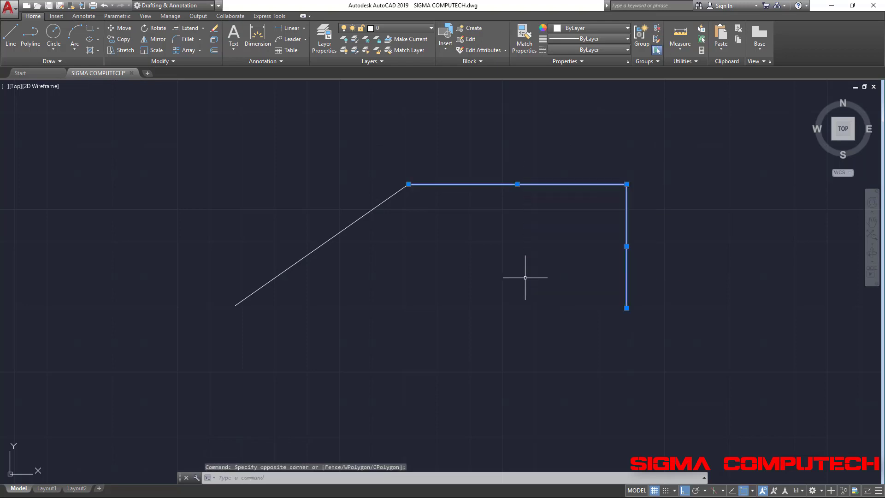
{"action": "left_click", "coordinate": [496, 251]}
{"action": "left_click", "coordinate": [175, 298]}
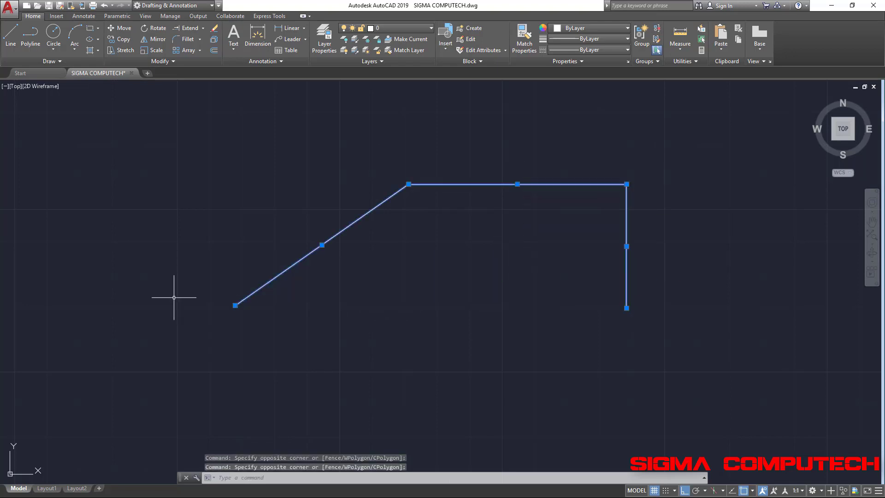
{"action": "key", "text": "Delete"}
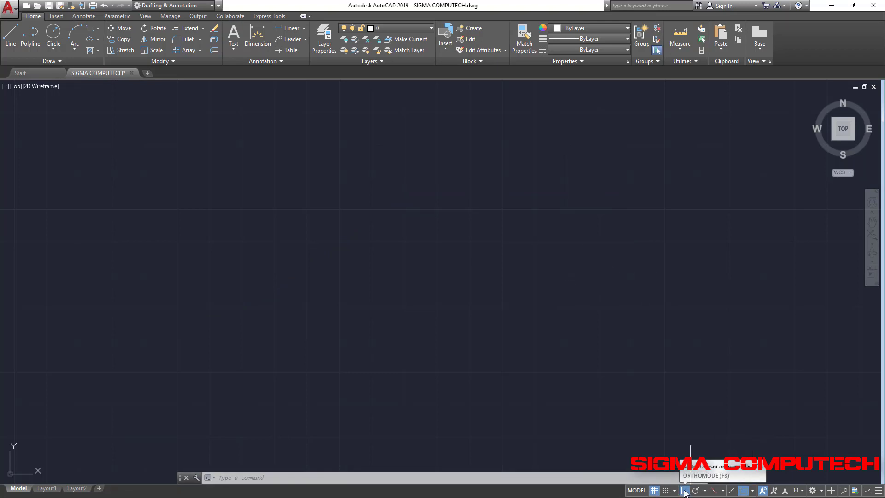
{"action": "left_click", "coordinate": [685, 491]}
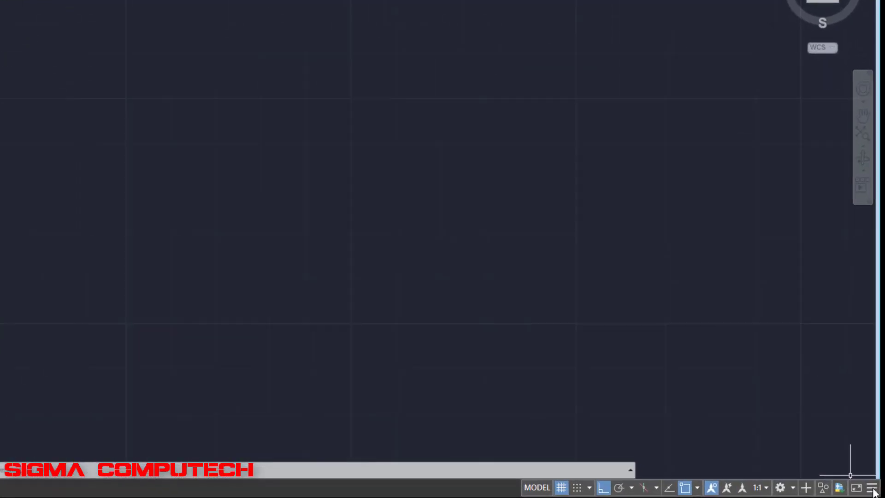
Uncheck Ortho Mode in the status-bar customization list, then check it again
{"action": "left_click", "coordinate": [872, 489]}
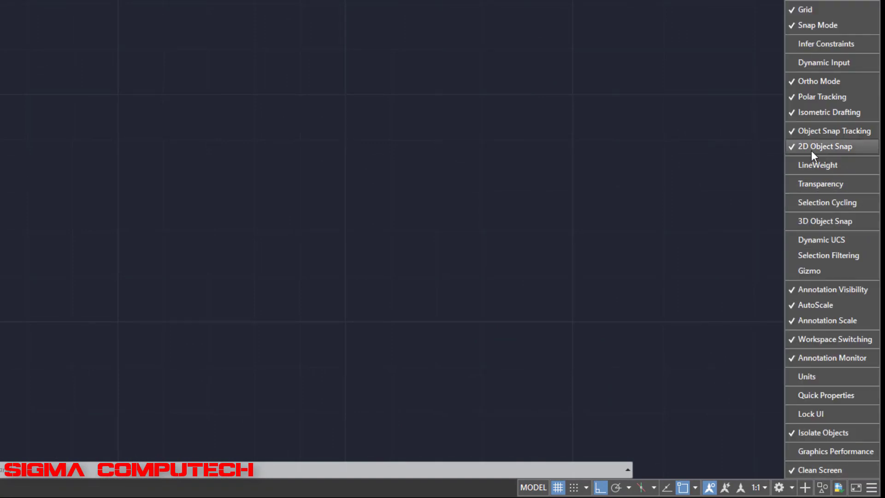
{"action": "left_click", "coordinate": [790, 82]}
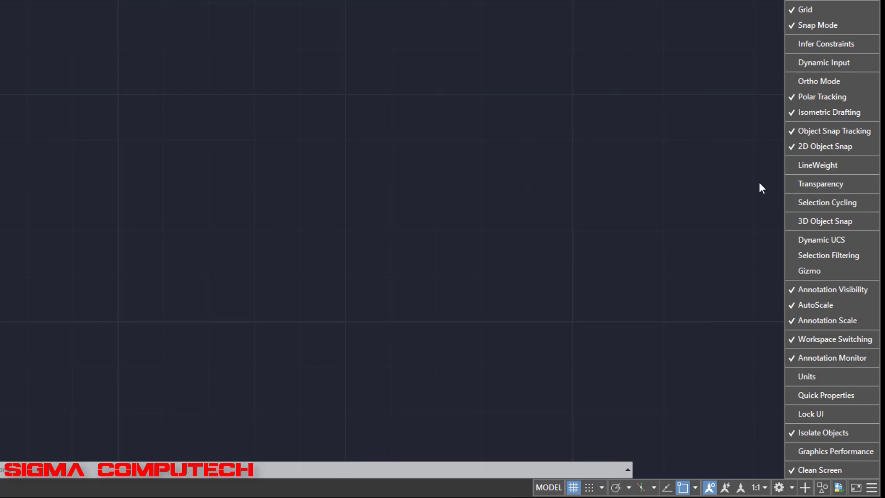
{"action": "left_click", "coordinate": [796, 81]}
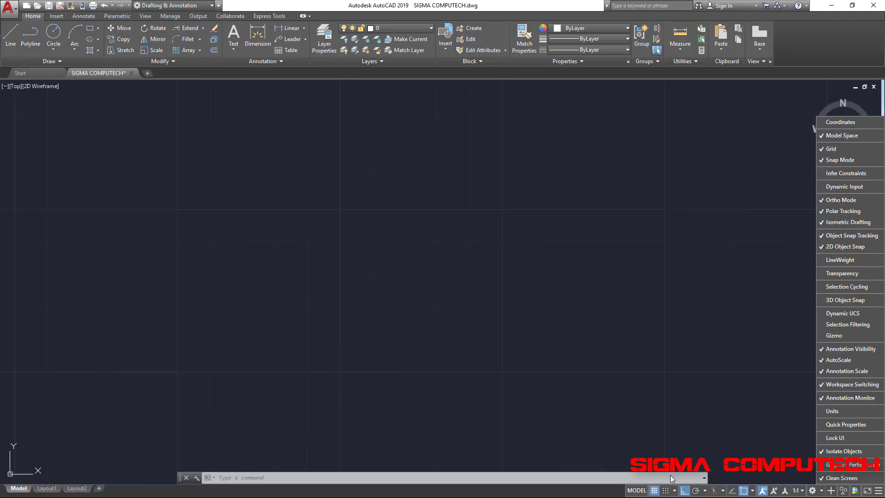
Dismiss the customization list by clicking on the empty canvas
{"action": "left_click", "coordinate": [716, 406]}
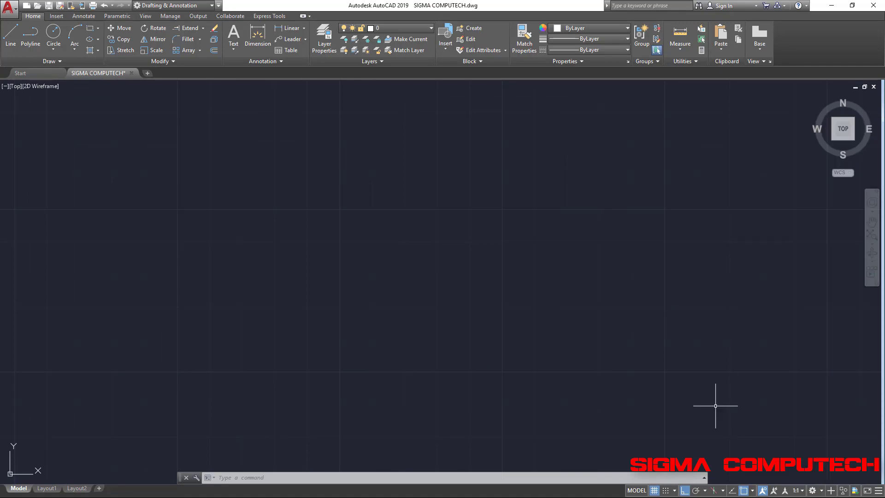